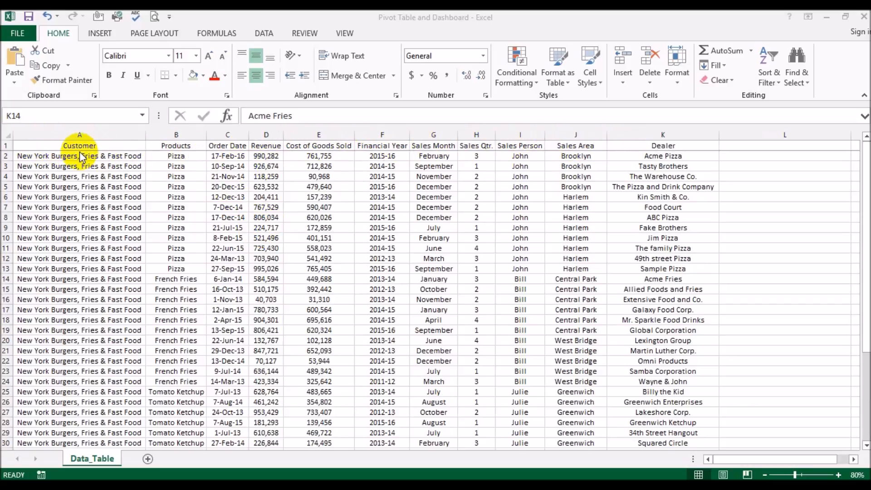
Step: Create a PivotTable on a new worksheet from the full data range A1:K42 of the Data_Table sheet
{"action": "left_click", "coordinate": [157, 196]}
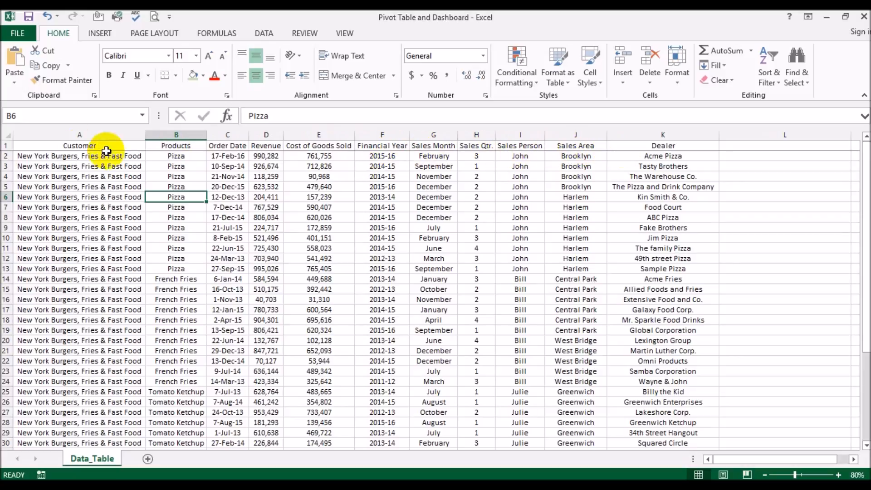
{"action": "left_click", "coordinate": [33, 143]}
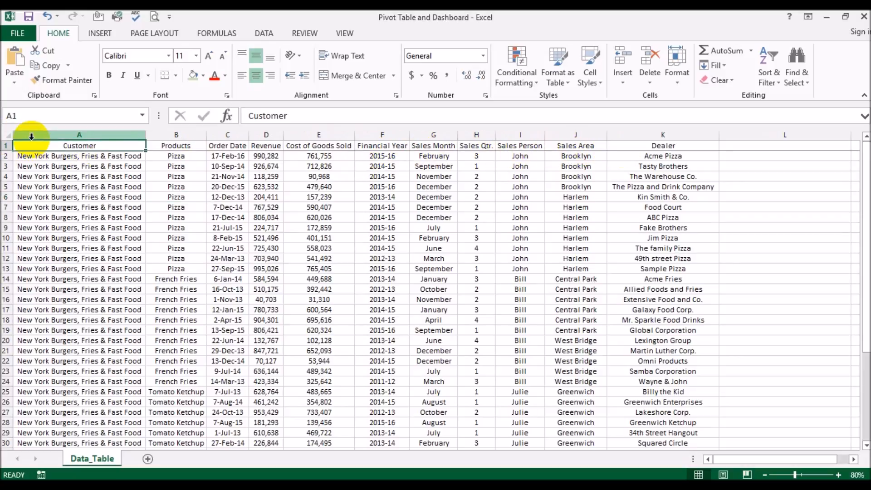
{"action": "key", "text": "ctrl+shift+Right"}
{"action": "key", "text": "ctrl+shift+Down"}
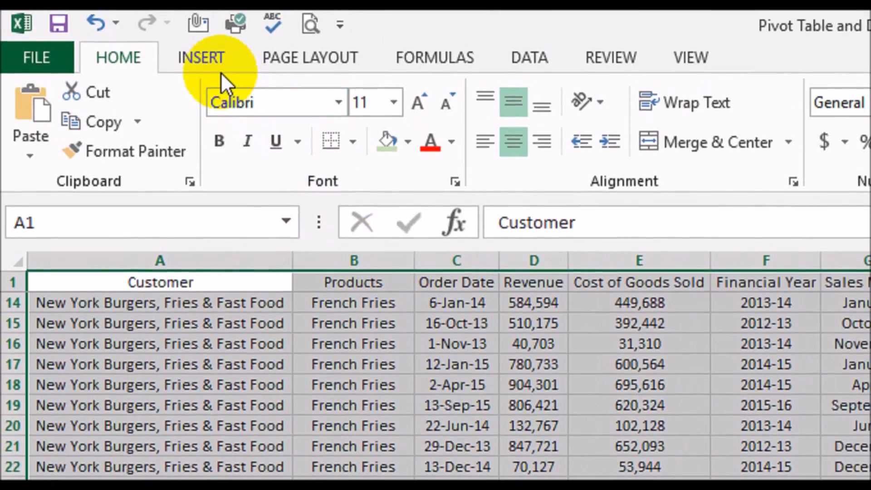
{"action": "left_click", "coordinate": [200, 56]}
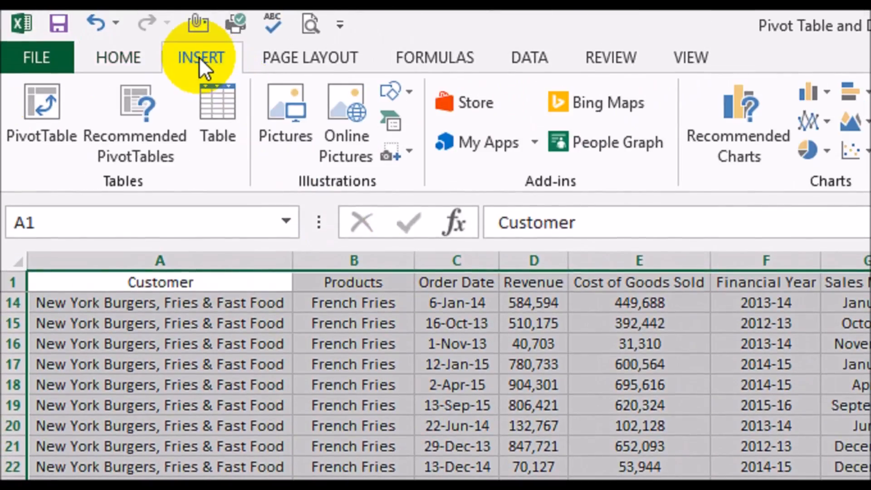
{"action": "left_click", "coordinate": [42, 98]}
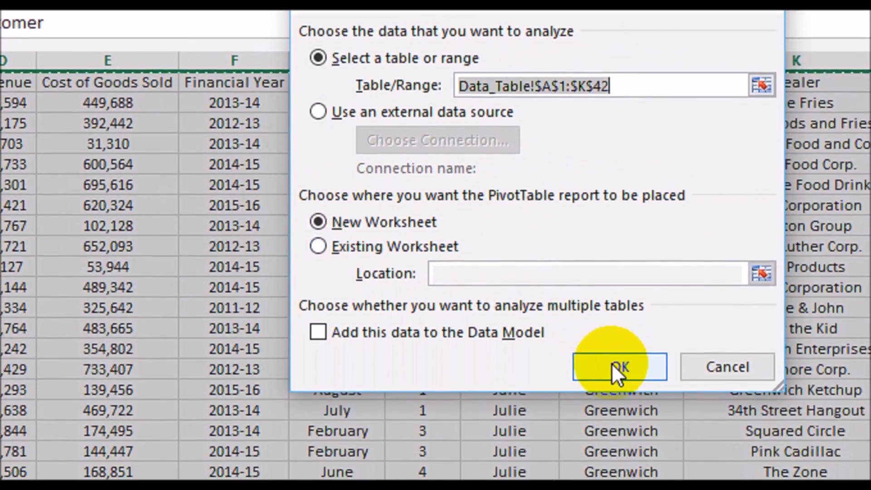
{"action": "left_click", "coordinate": [611, 363]}
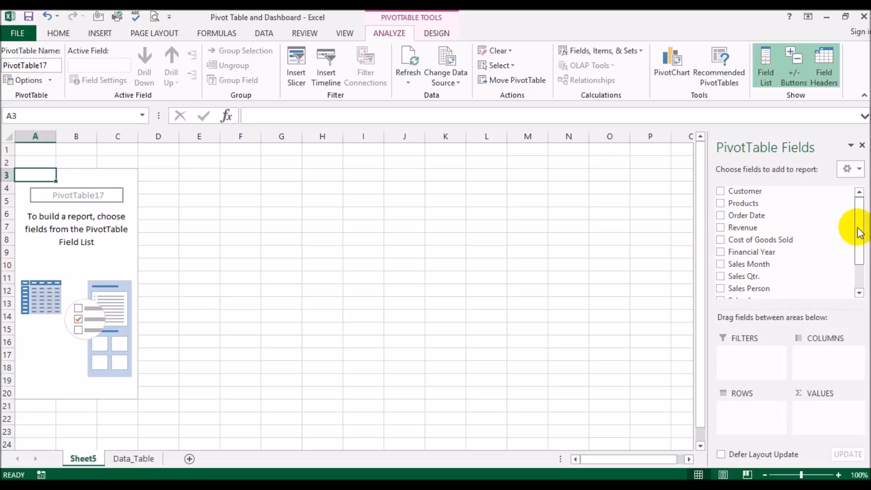
{"action": "left_click", "coordinate": [859, 278]}
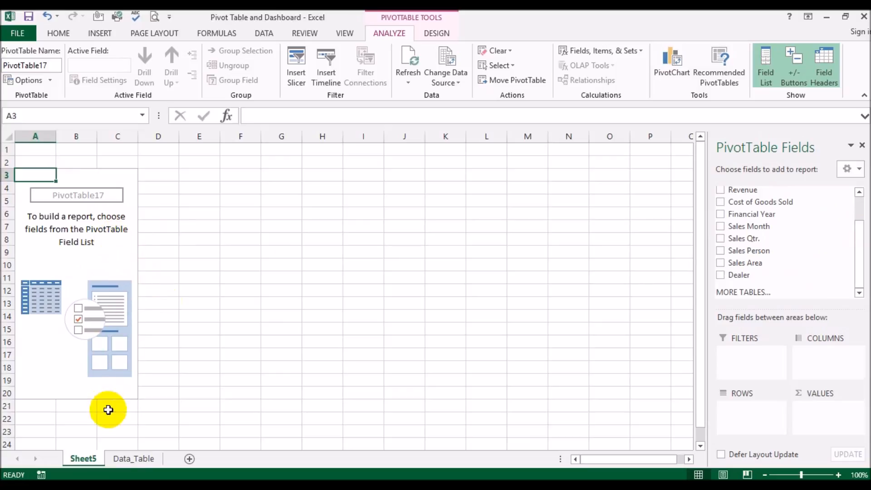
Step: Review the Data_Table source columns from Products and Order Date through Revenue, Cost of Goods Sold, Sales Month and Sales Qtr
{"action": "left_click", "coordinate": [134, 458]}
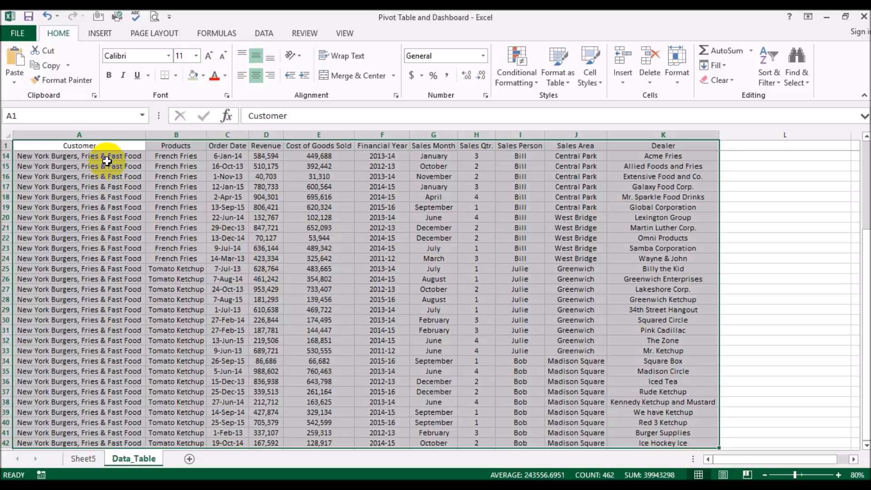
{"action": "left_click", "coordinate": [168, 269]}
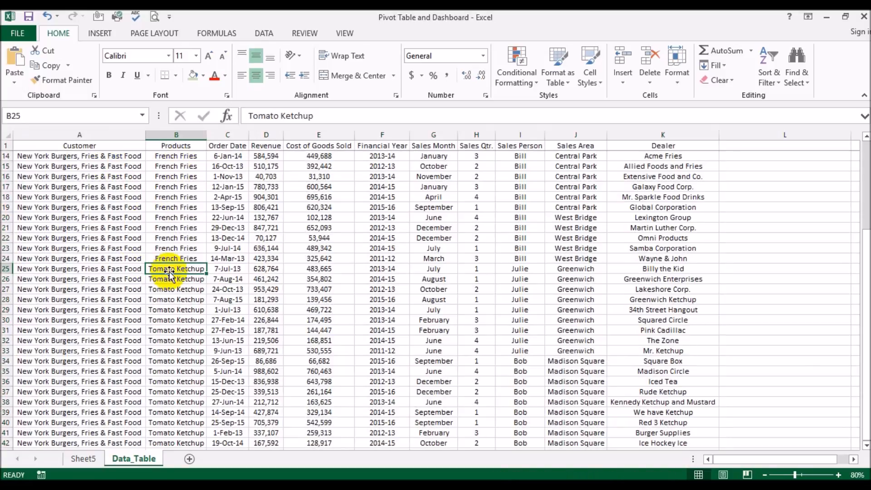
{"action": "scroll", "coordinate": [258, 231], "scroll_direction": "up", "scroll_amount": 4}
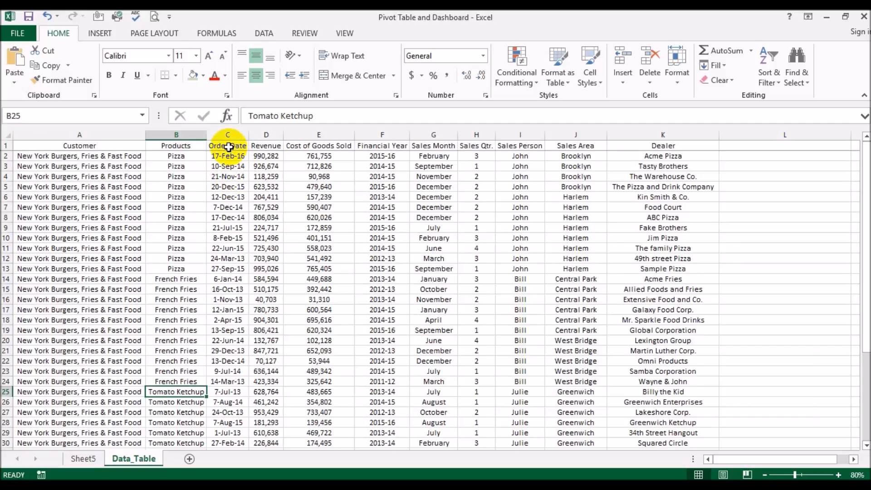
{"action": "left_click", "coordinate": [259, 156]}
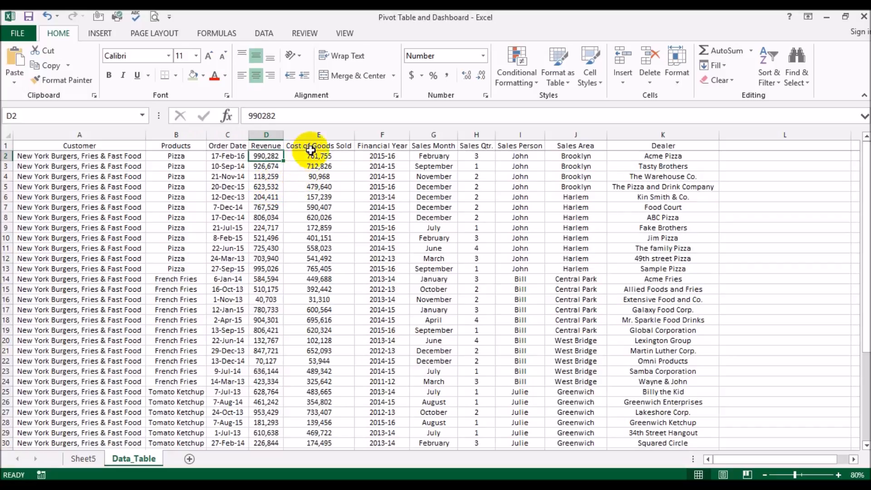
{"action": "left_click", "coordinate": [329, 157]}
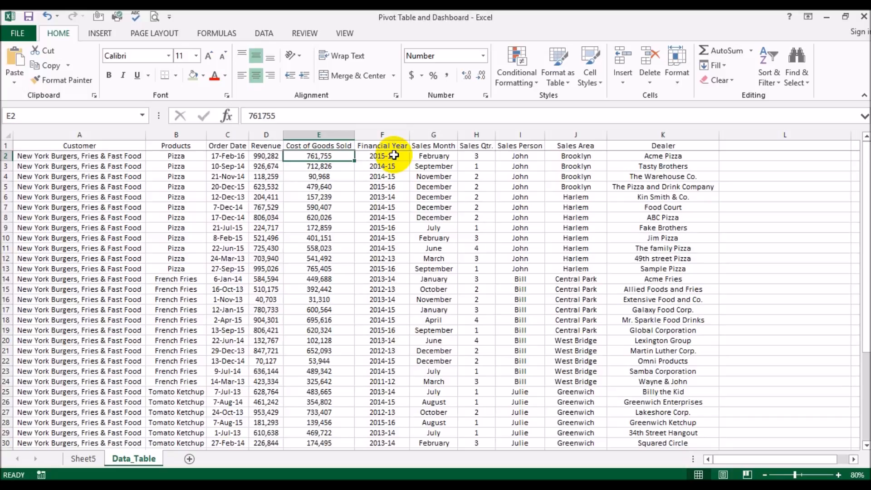
{"action": "left_click", "coordinate": [429, 158]}
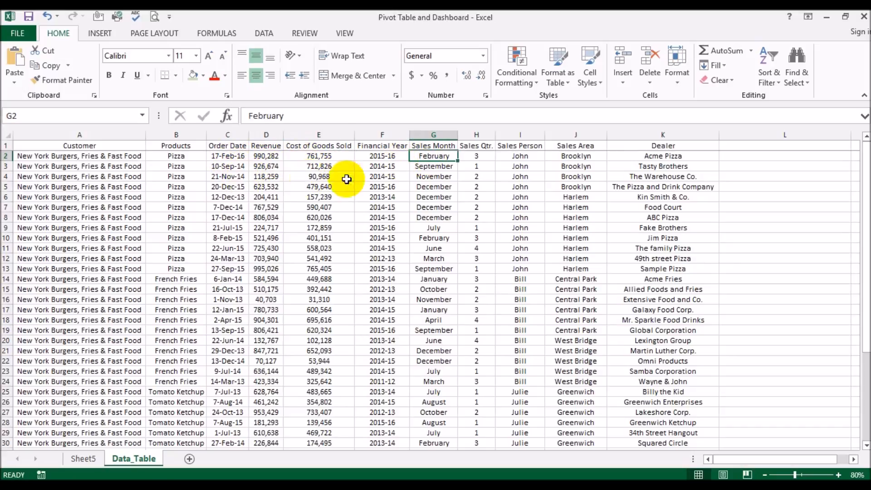
{"action": "left_click", "coordinate": [480, 156]}
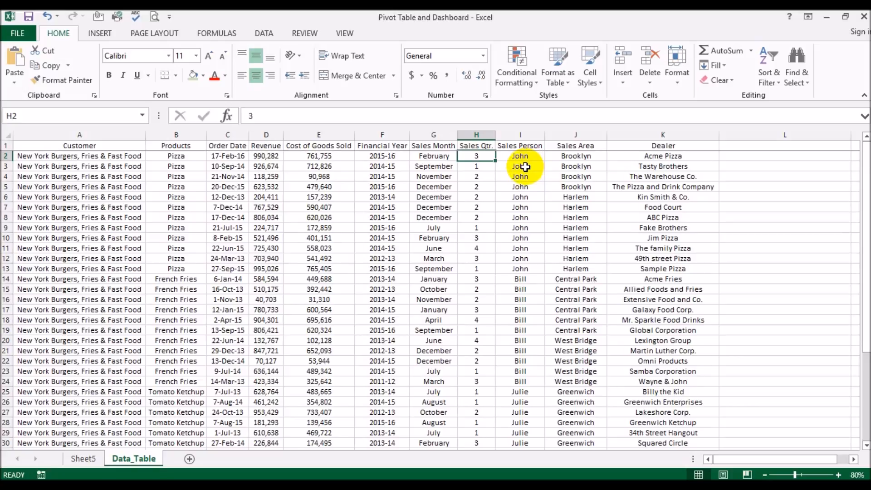
Step: Examine the Sales Person, Sales Area and Dealer columns down to the last row of the source data
{"action": "scroll", "coordinate": [522, 169], "scroll_direction": "down", "scroll_amount": 4}
{"action": "scroll", "coordinate": [521, 268], "scroll_direction": "down", "scroll_amount": 3}
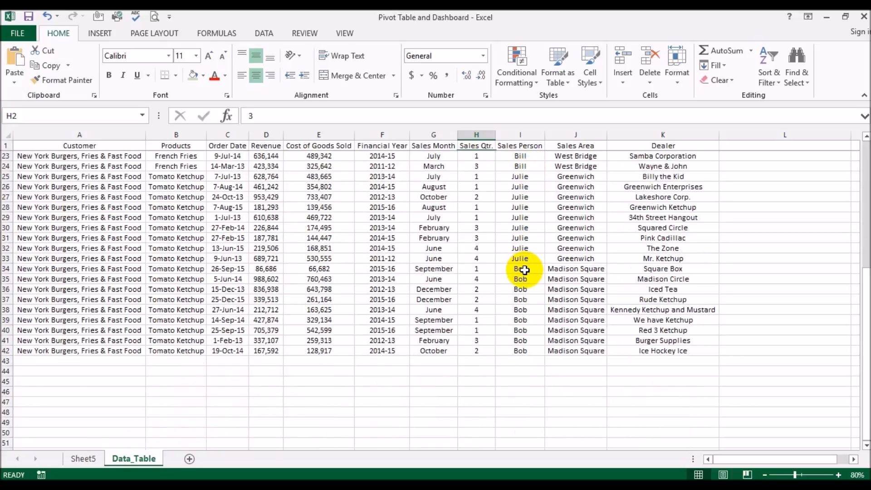
{"action": "scroll", "coordinate": [521, 272], "scroll_direction": "up", "scroll_amount": 6}
{"action": "scroll", "coordinate": [524, 276], "scroll_direction": "up", "scroll_amount": 1}
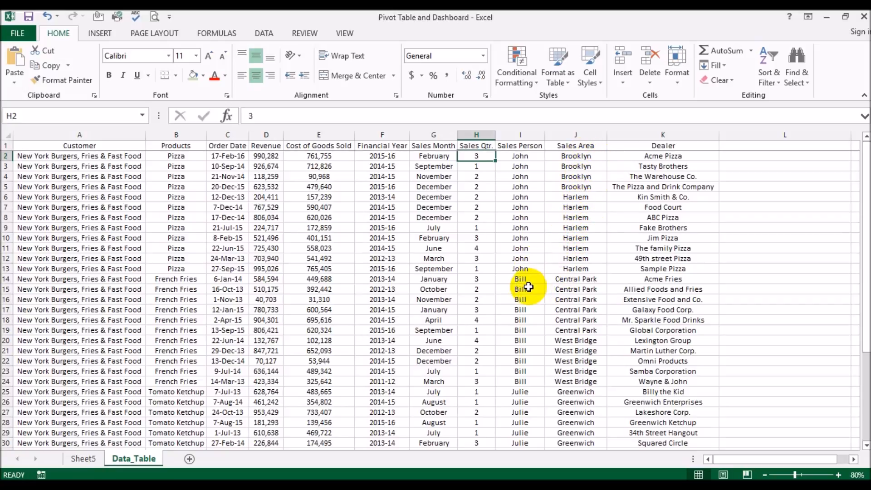
{"action": "scroll", "coordinate": [624, 302], "scroll_direction": "down", "scroll_amount": 2}
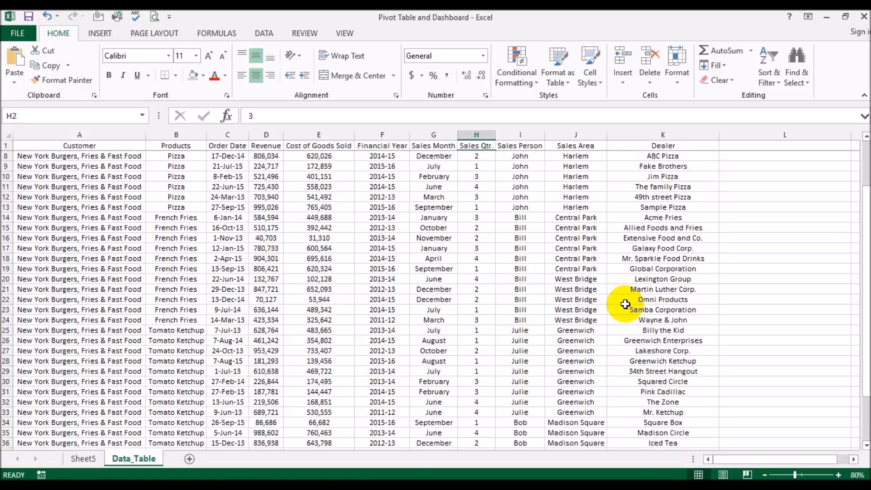
{"action": "scroll", "coordinate": [624, 302], "scroll_direction": "down", "scroll_amount": 1}
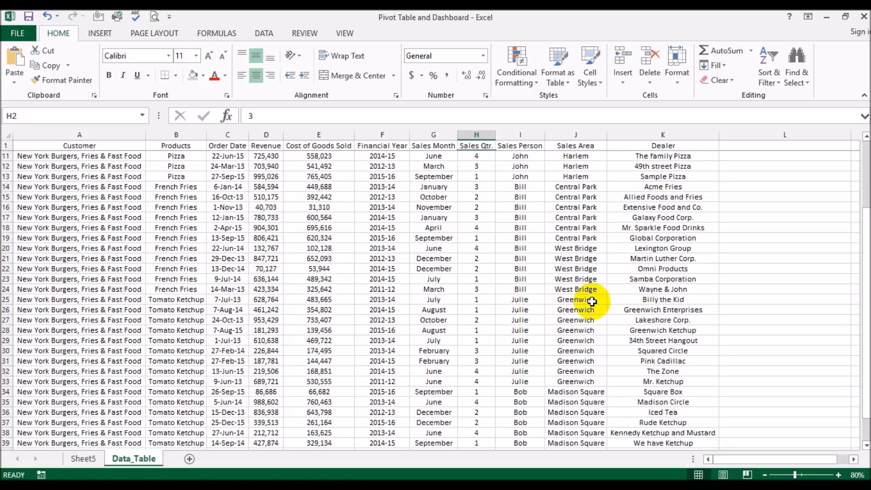
{"action": "scroll", "coordinate": [585, 358], "scroll_direction": "down", "scroll_amount": 3}
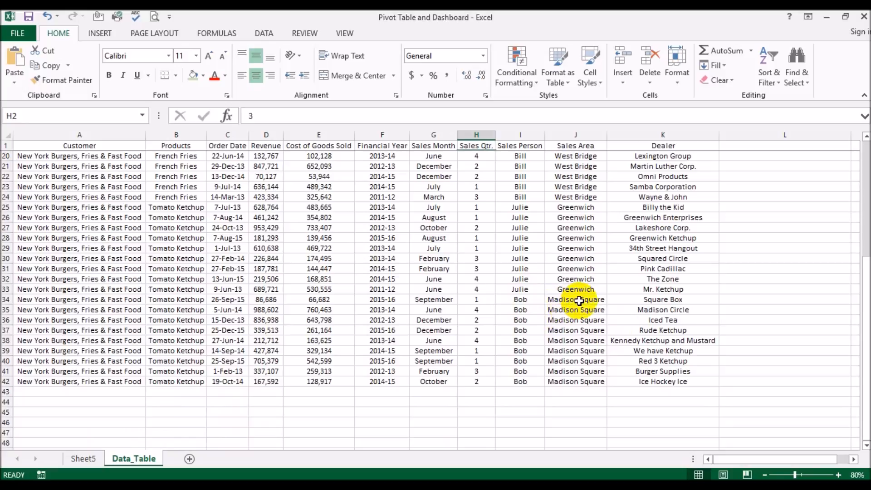
{"action": "scroll", "coordinate": [607, 280], "scroll_direction": "up", "scroll_amount": 6}
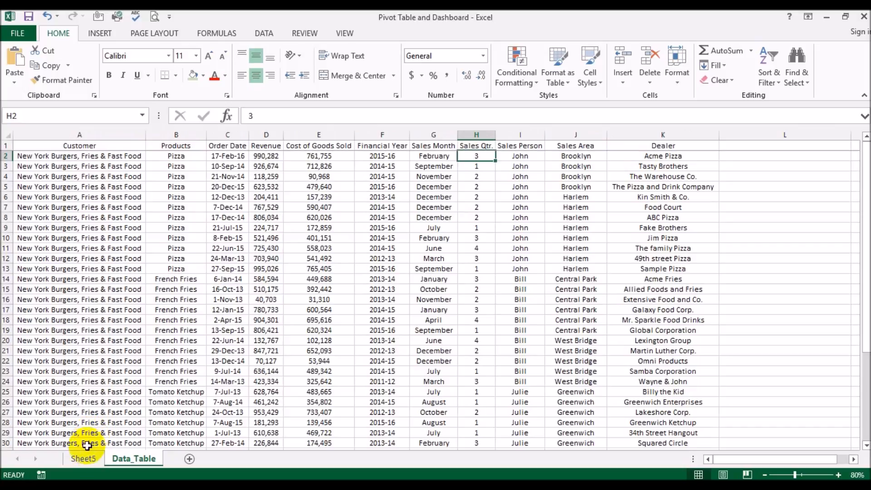
Step: Rename the new PivotTable worksheet, Sheet5, as "Top 5 Dealers in Revenue"
{"action": "left_click", "coordinate": [84, 459]}
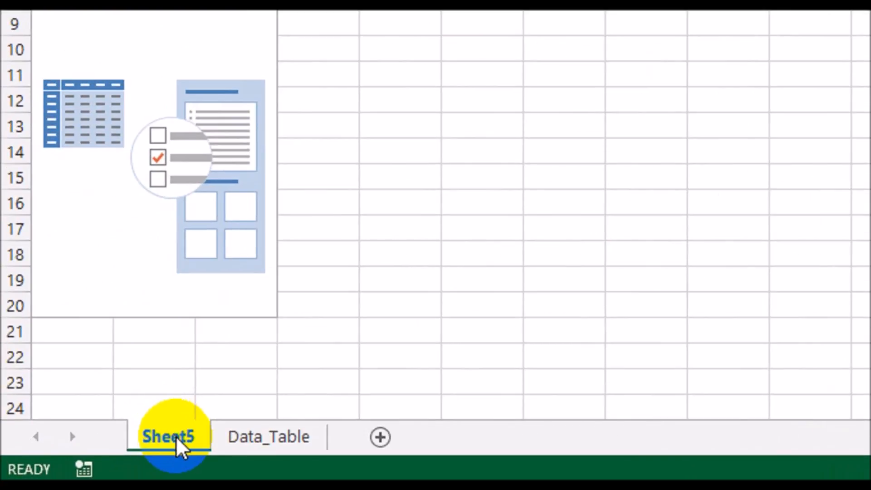
{"action": "double_click", "coordinate": [88, 458]}
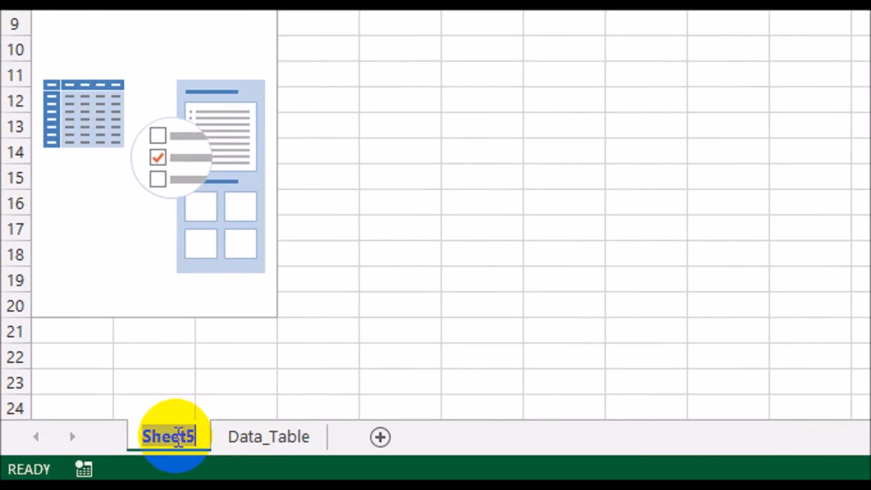
{"action": "key", "text": "BackSpace"}
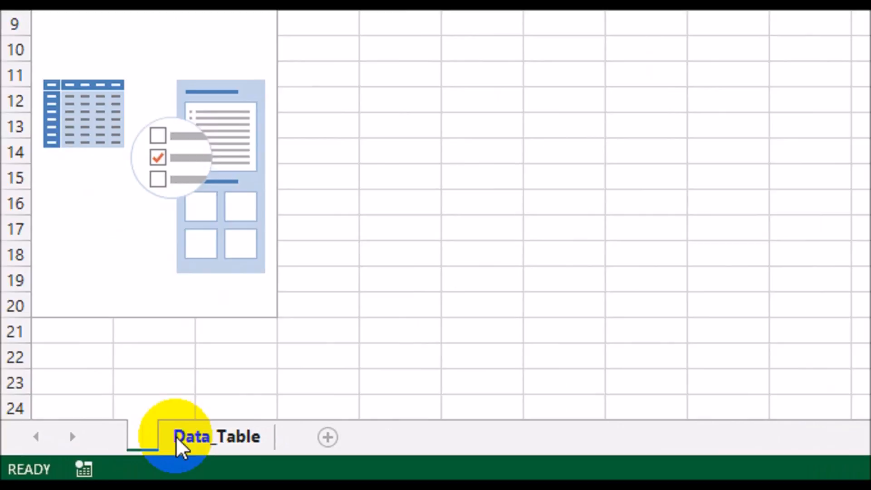
{"action": "type", "text": "Top 5 Dealers in terms of reven"}
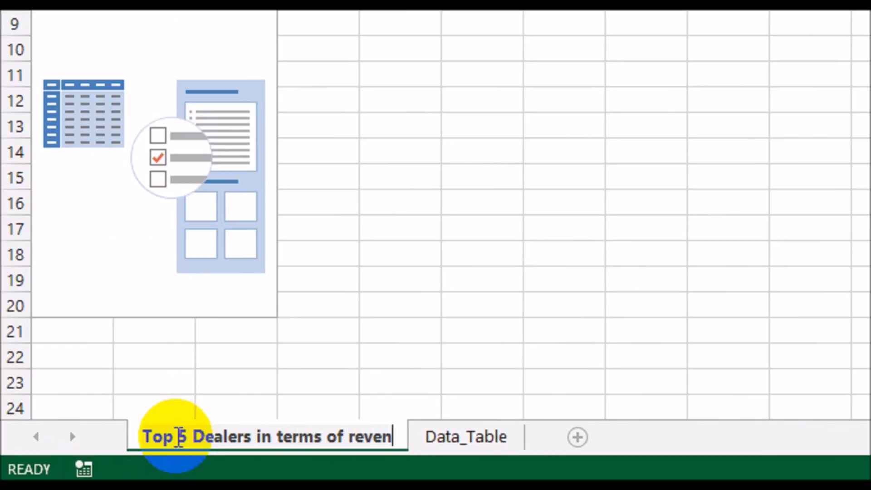
{"action": "key", "text": "BackSpace"}
{"action": "key", "text": "BackSpace"}
{"action": "key", "text": "BackSpace"}
{"action": "key", "text": "BackSpace"}
{"action": "key", "text": "BackSpace"}
{"action": "key", "text": "BackSpace"}
{"action": "key", "text": "BackSpace"}
{"action": "key", "text": "BackSpace"}
{"action": "key", "text": "BackSpace"}
{"action": "key", "text": "BackSpace"}
{"action": "key", "text": "BackSpace"}
{"action": "key", "text": "BackSpace"}
{"action": "key", "text": "BackSpace"}
{"action": "key", "text": "BackSpace"}
{"action": "type", "text": "Revenue"}
{"action": "key", "text": "Return"}
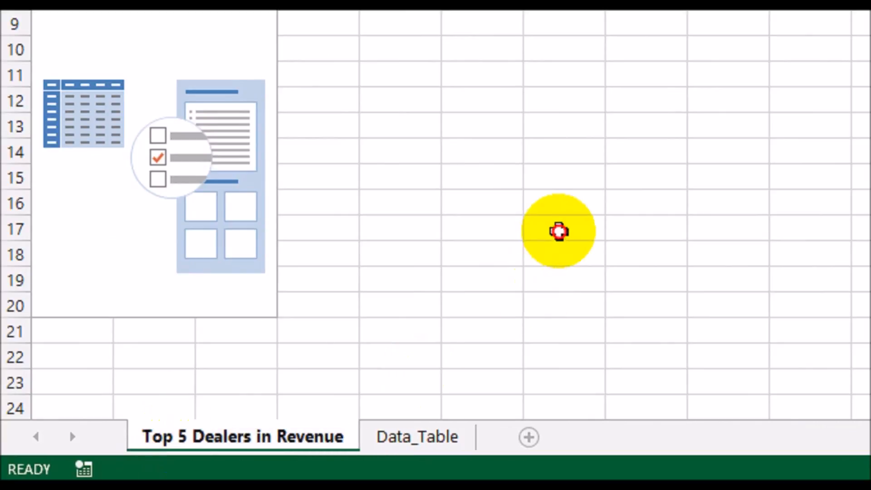
{"action": "left_click", "coordinate": [558, 232]}
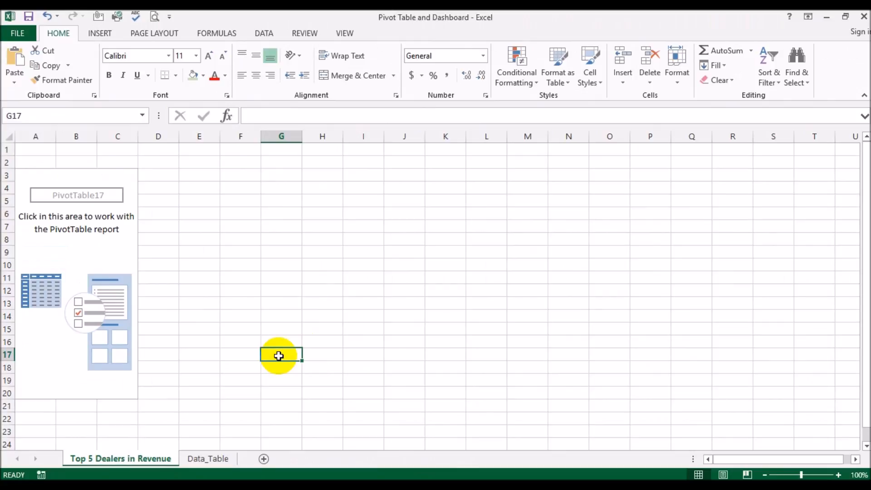
Step: Build the PivotTable with Dealer as the row field and the sum of Revenue as the value field
{"action": "left_click", "coordinate": [123, 252]}
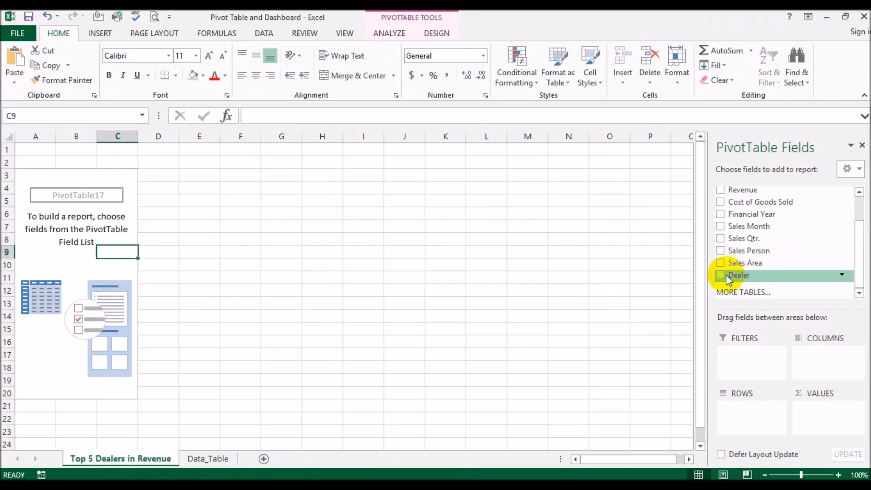
{"action": "left_click_drag", "start_coordinate": [723, 275], "coordinate": [734, 408]}
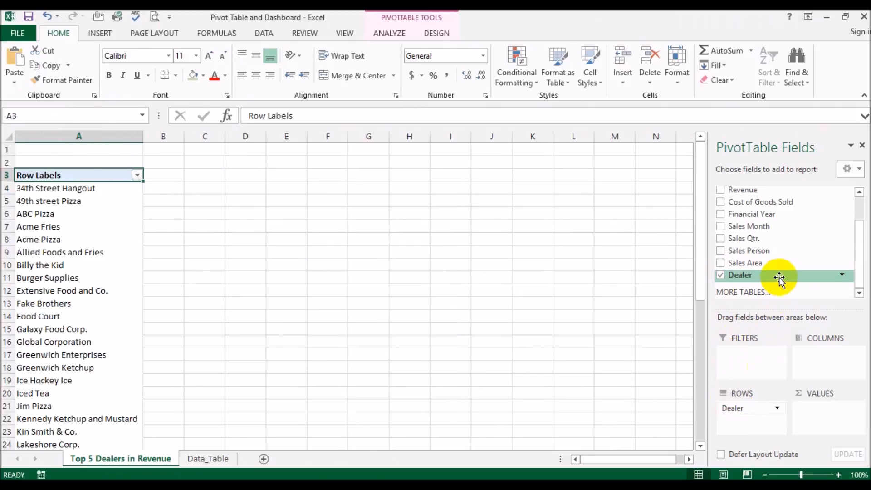
{"action": "scroll", "coordinate": [777, 278], "scroll_direction": "up", "scroll_amount": 1}
{"action": "left_click_drag", "start_coordinate": [738, 225], "coordinate": [816, 408]}
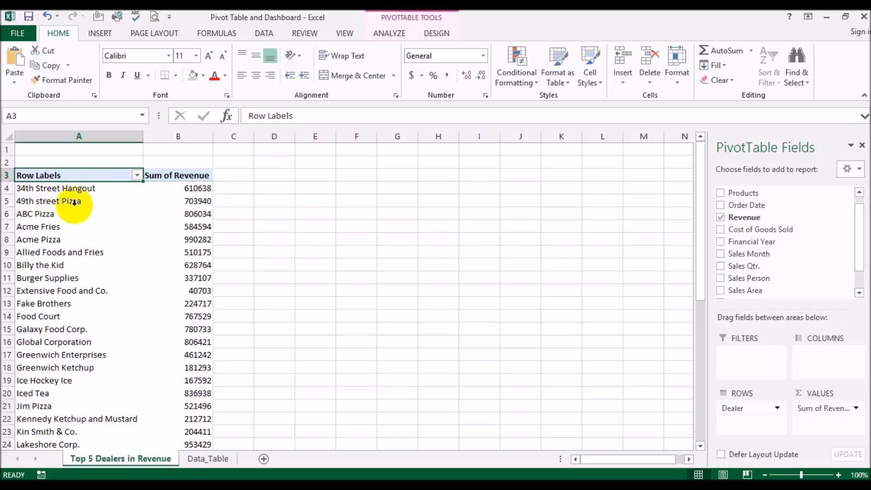
{"action": "scroll", "coordinate": [62, 227], "scroll_direction": "down", "scroll_amount": 9}
{"action": "scroll", "coordinate": [62, 240], "scroll_direction": "up", "scroll_amount": 9}
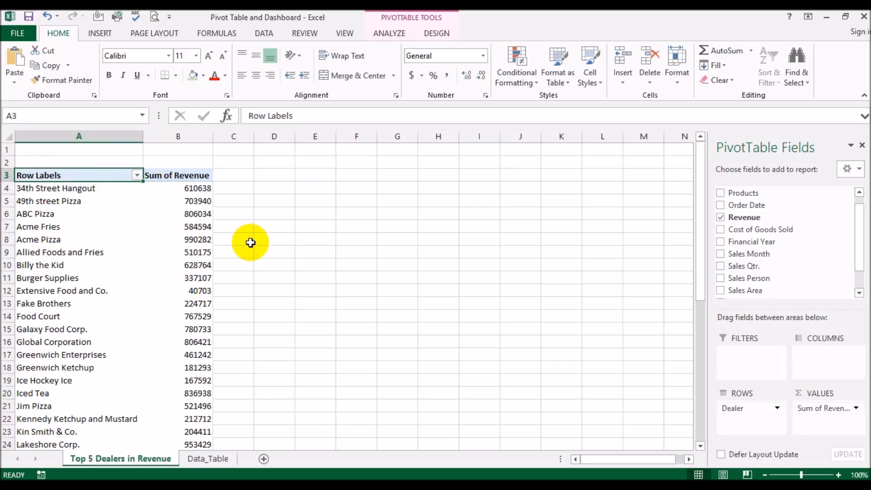
Step: Format the Sum of Revenue values as Number with 0 decimal places and a thousands separator
{"action": "mouse_move", "coordinate": [200, 246]}
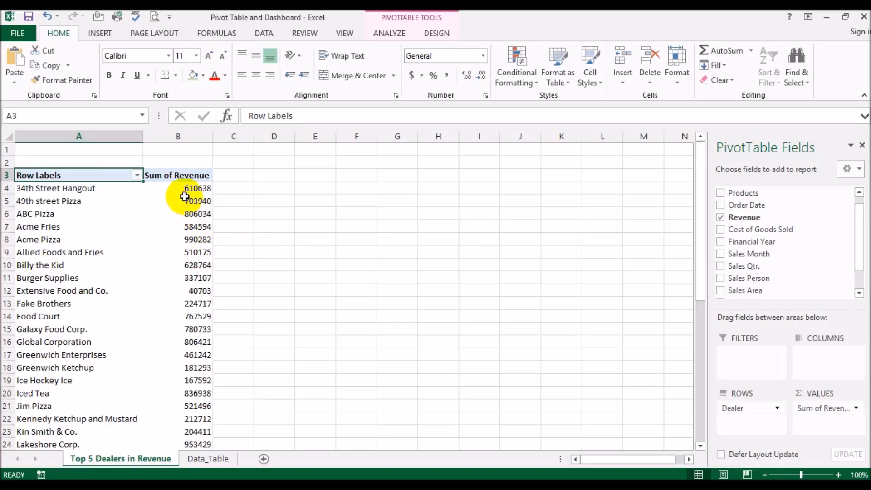
{"action": "left_click", "coordinate": [179, 191]}
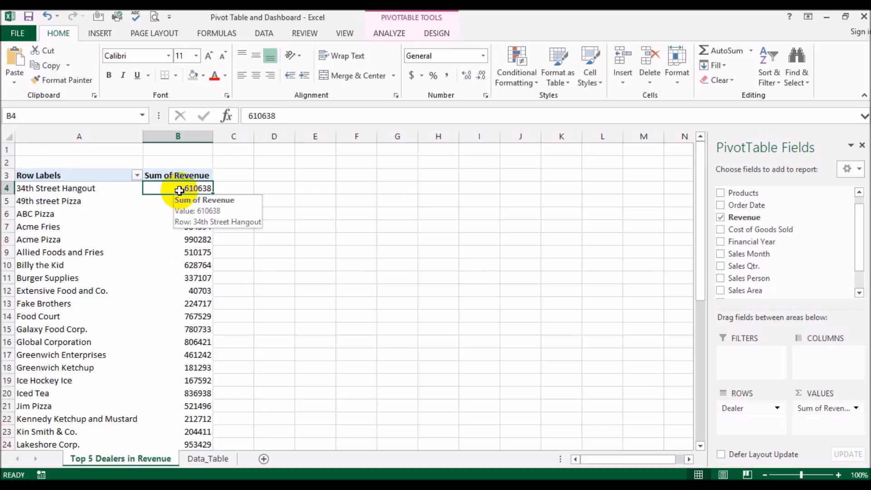
{"action": "right_click", "coordinate": [179, 191]}
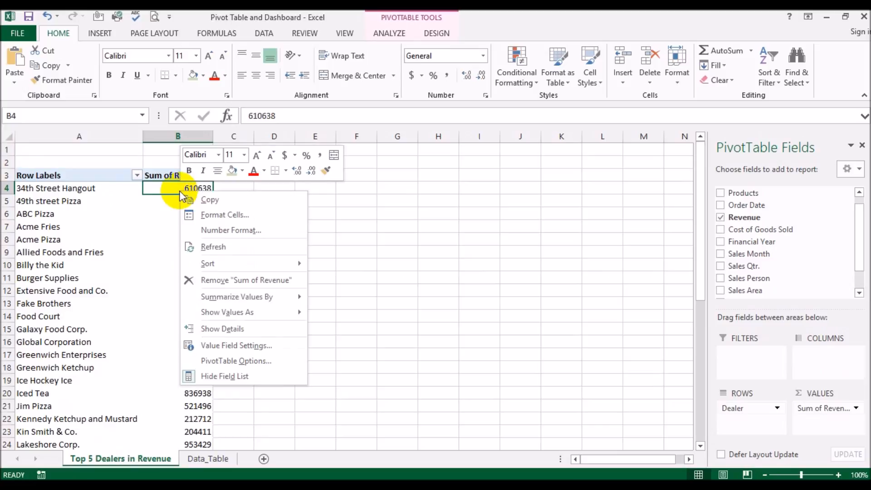
{"action": "left_click", "coordinate": [208, 230]}
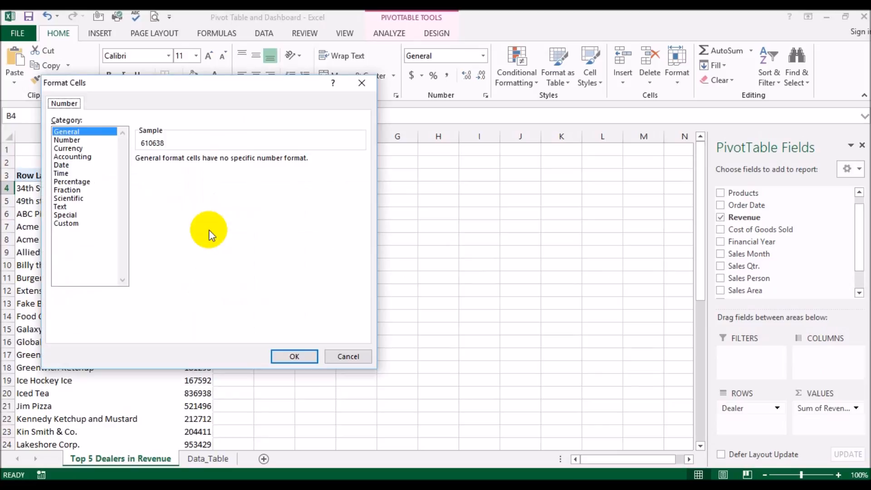
{"action": "left_click", "coordinate": [73, 140]}
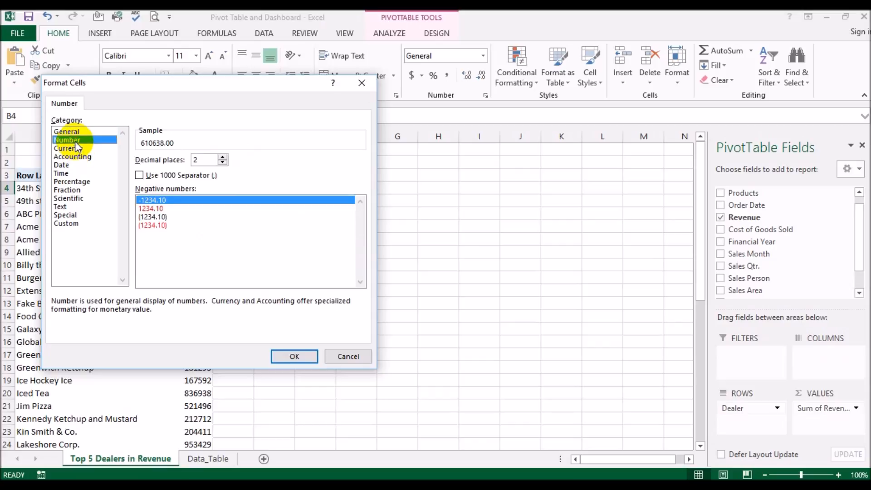
{"action": "left_click", "coordinate": [220, 173]}
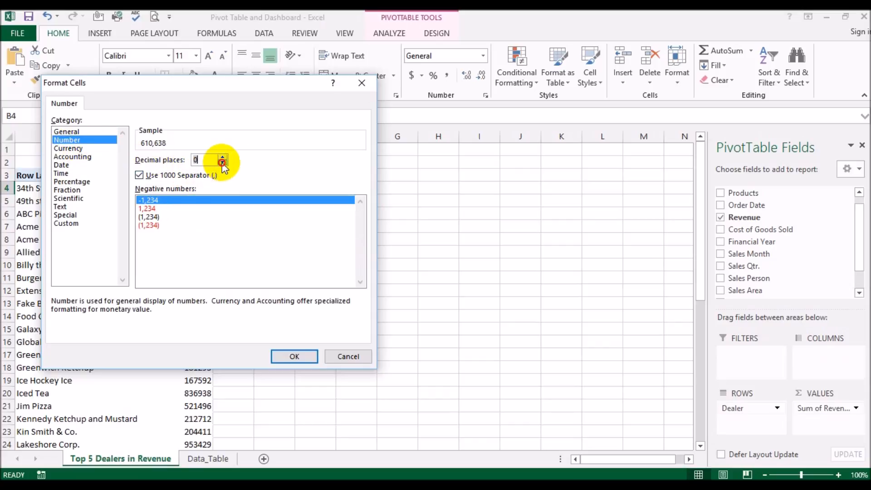
{"action": "left_click", "coordinate": [295, 356]}
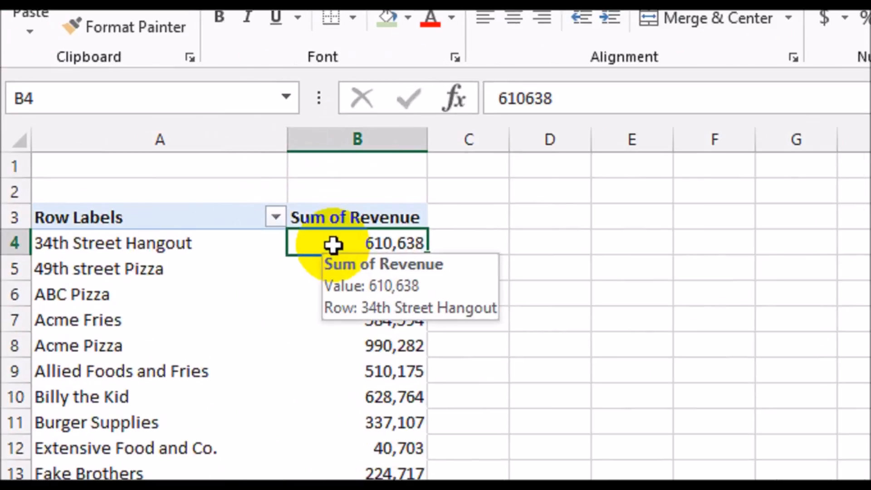
Step: Sort the dealers by Sum of Revenue from largest to smallest
{"action": "right_click", "coordinate": [333, 245]}
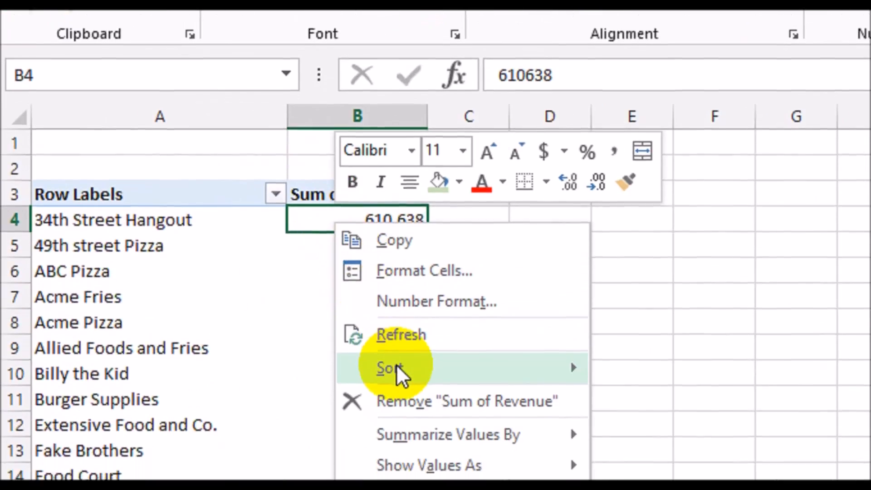
{"action": "mouse_move", "coordinate": [399, 394]}
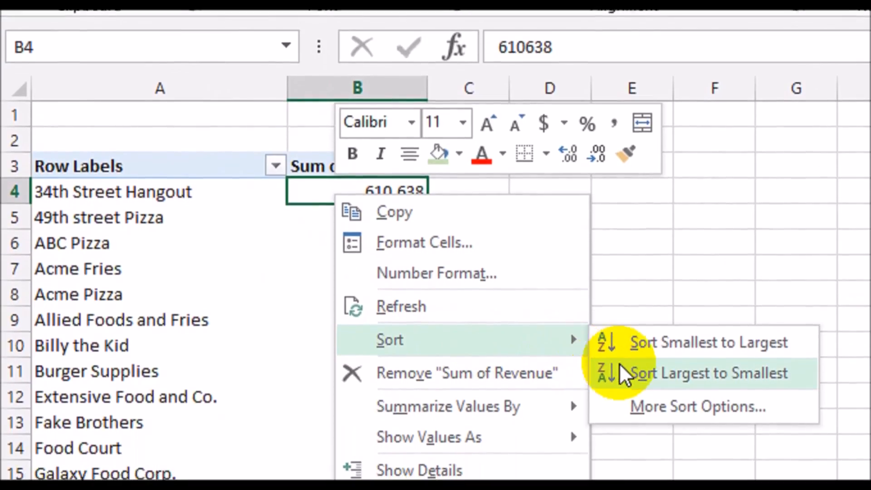
{"action": "left_click", "coordinate": [650, 391]}
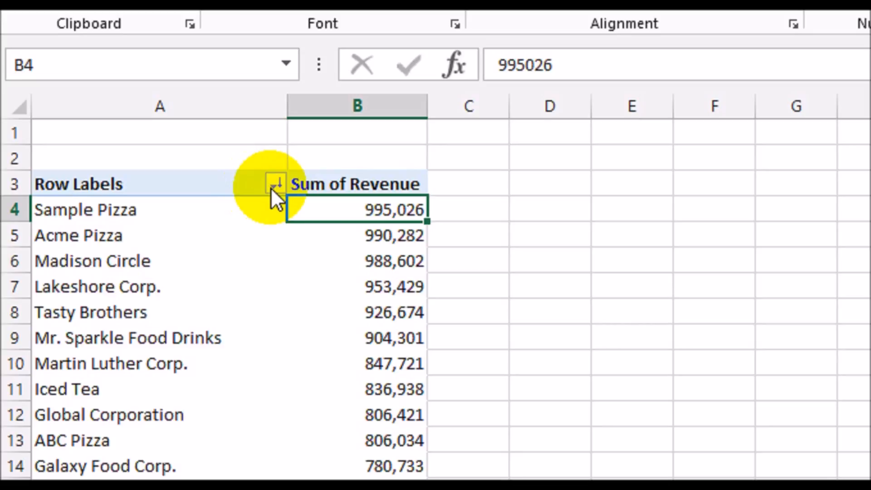
Step: Filter the Dealer row labels to the top 5 items by Sum of Revenue
{"action": "left_click", "coordinate": [275, 184]}
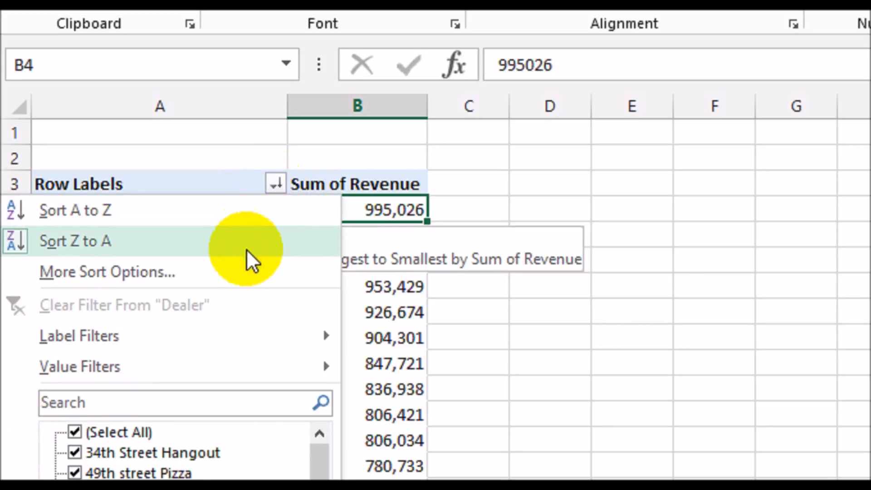
{"action": "mouse_move", "coordinate": [233, 365]}
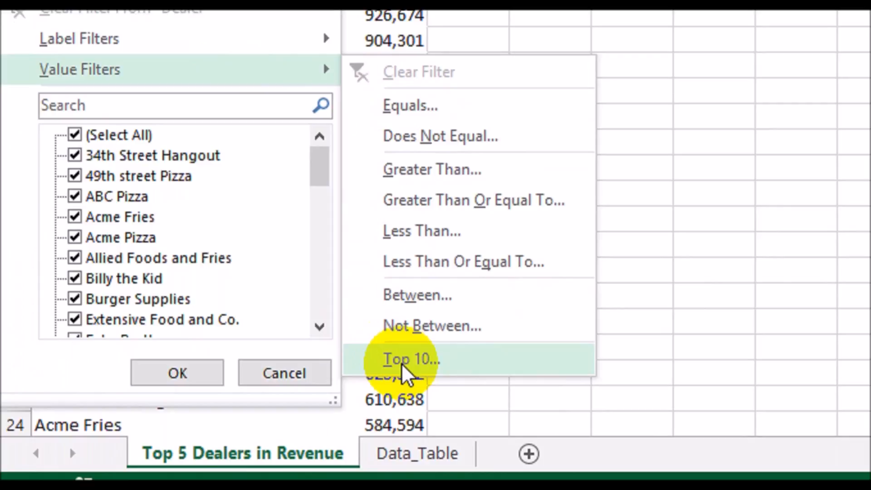
{"action": "left_click", "coordinate": [401, 362]}
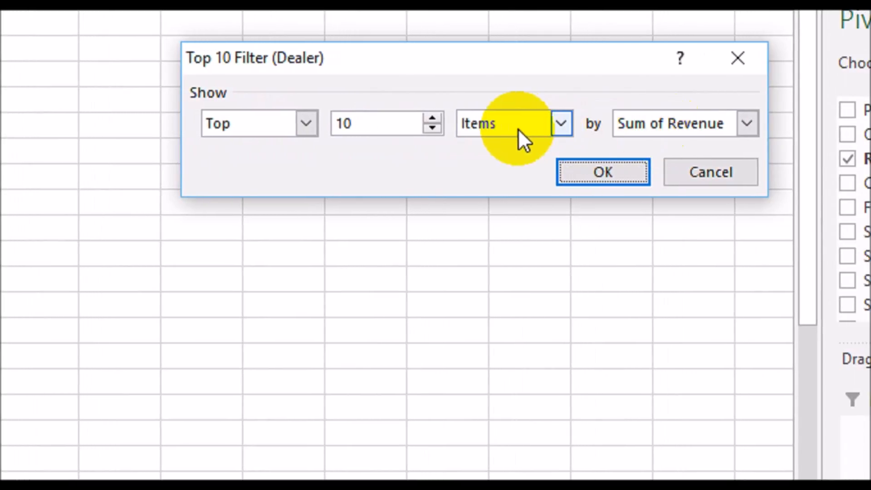
{"action": "left_click_drag", "start_coordinate": [386, 120], "coordinate": [324, 117]}
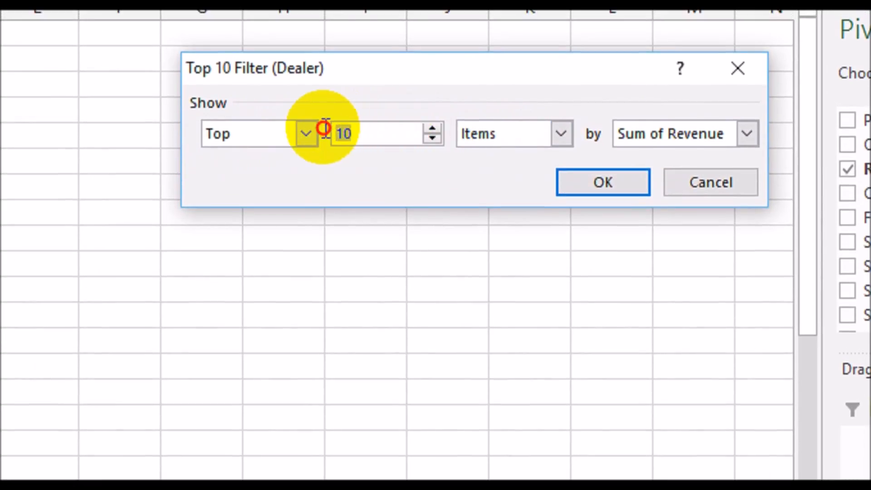
{"action": "type", "text": "5"}
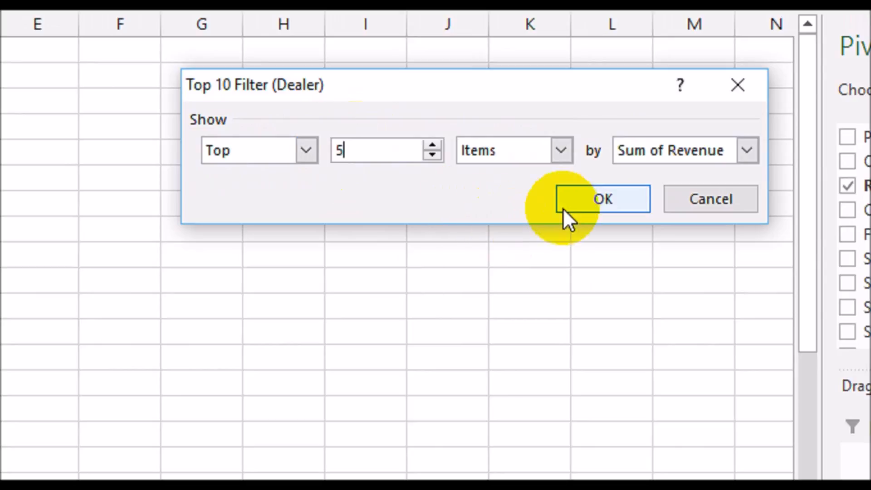
{"action": "left_click", "coordinate": [562, 208]}
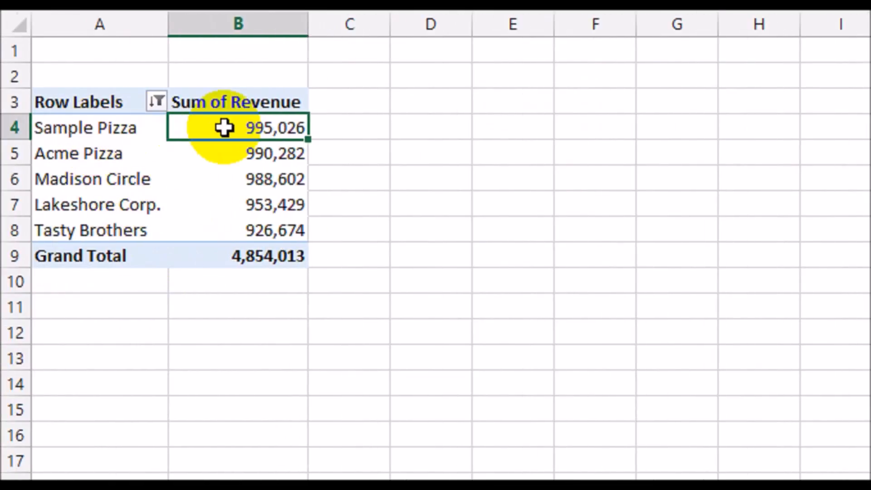
{"action": "mouse_move", "coordinate": [224, 128]}
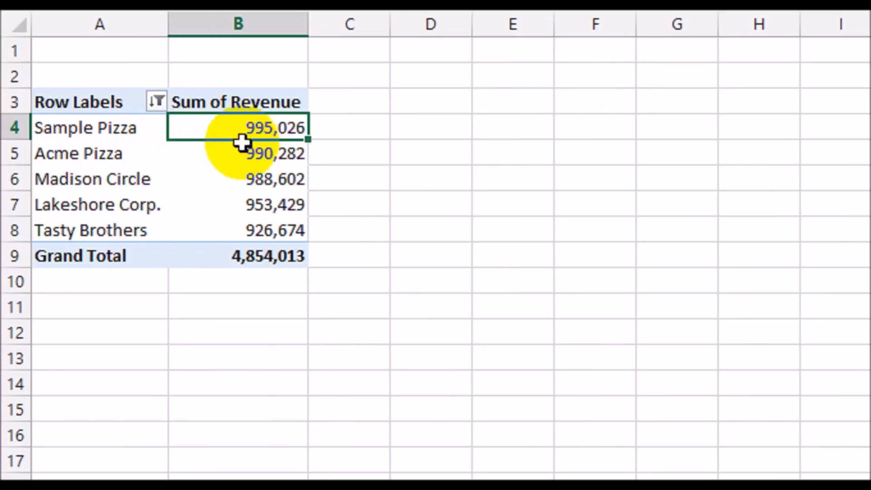
{"action": "mouse_move", "coordinate": [243, 167]}
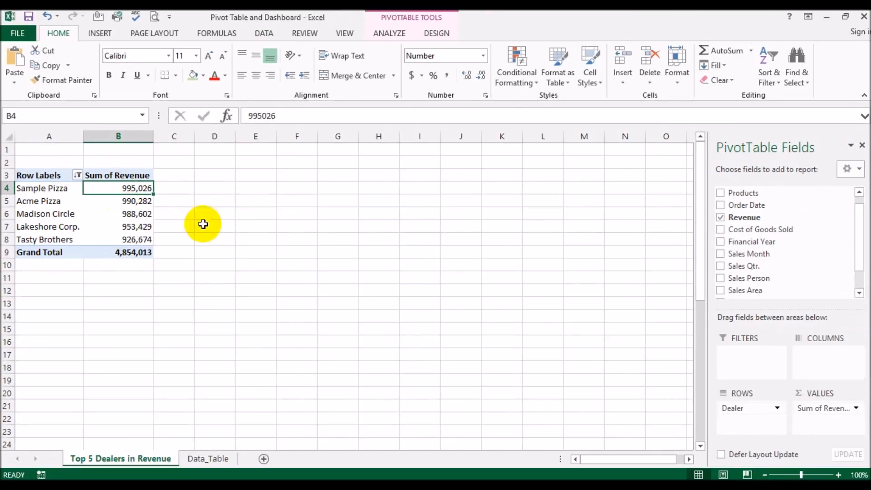
Step: Set the worksheet zoom to 80% and autofit the width of all columns
{"action": "left_click", "coordinate": [220, 225]}
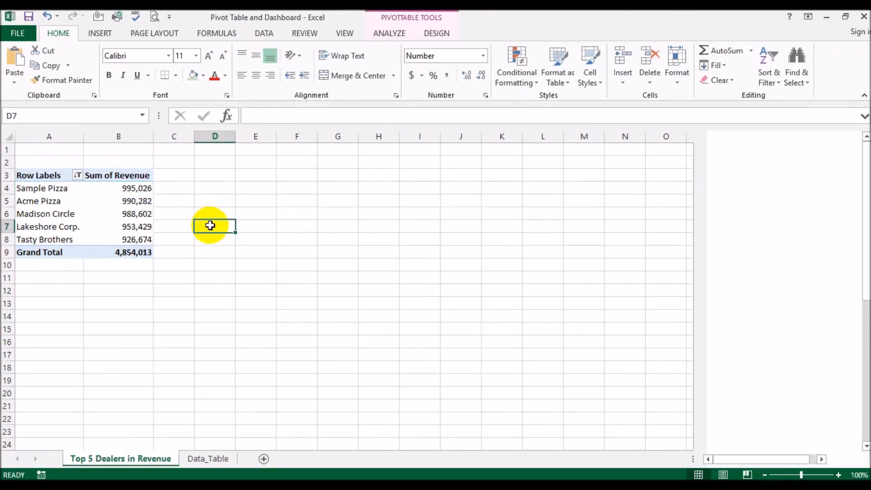
{"action": "left_click", "coordinate": [765, 474]}
{"action": "left_click", "coordinate": [764, 474]}
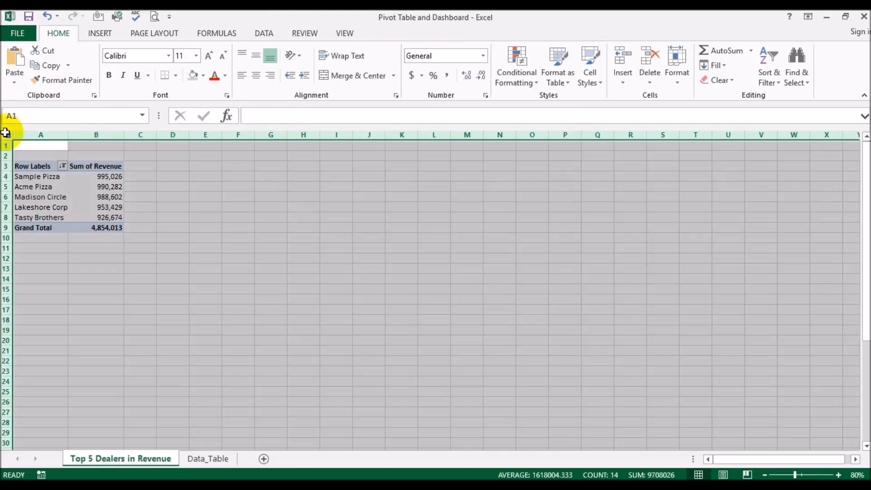
{"action": "left_click", "coordinate": [9, 135]}
{"action": "double_click", "coordinate": [68, 134]}
{"action": "left_click", "coordinate": [171, 195]}
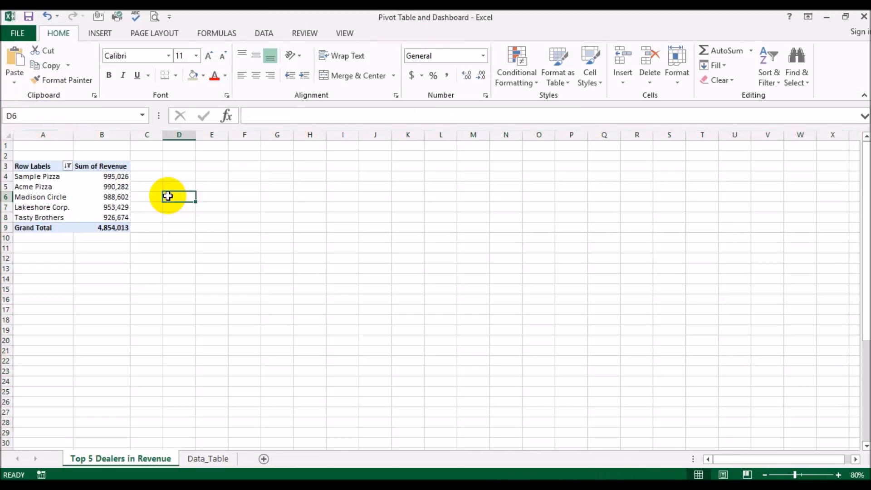
Step: Insert a clustered bar PivotChart based on the top 5 dealers PivotTable
{"action": "left_click", "coordinate": [92, 196]}
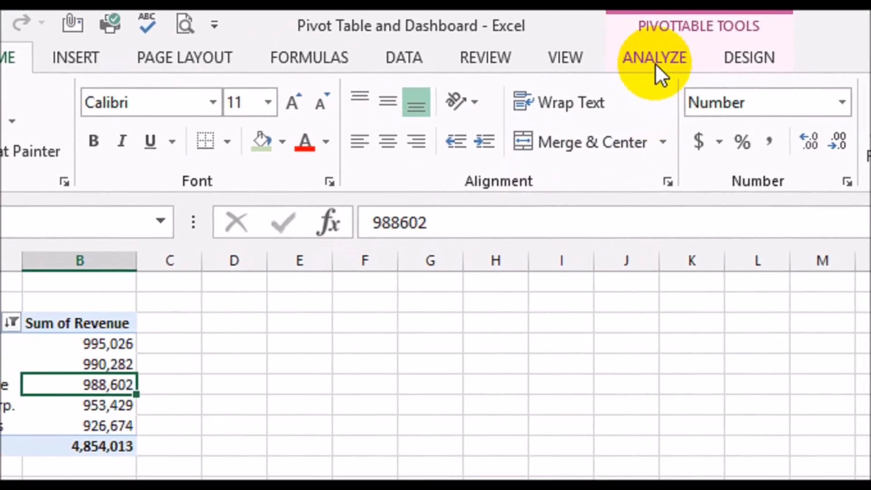
{"action": "left_click", "coordinate": [655, 64]}
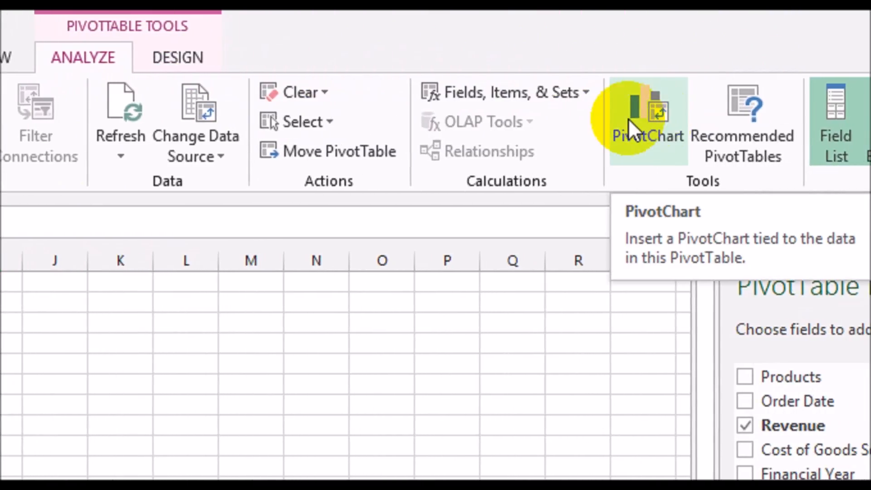
{"action": "left_click", "coordinate": [655, 115]}
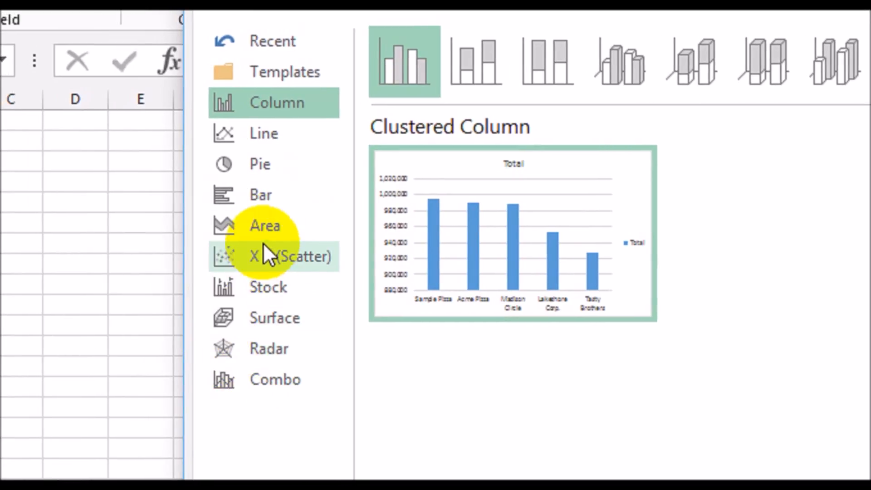
{"action": "left_click", "coordinate": [253, 202]}
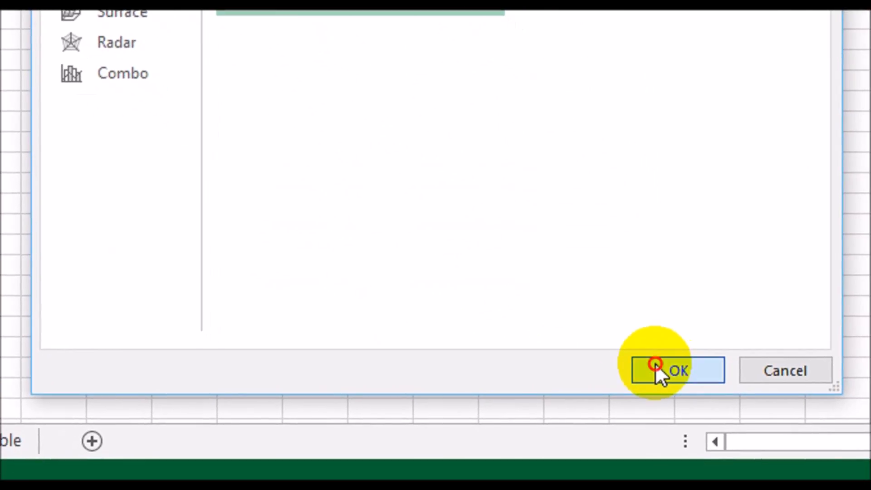
{"action": "left_click", "coordinate": [664, 374]}
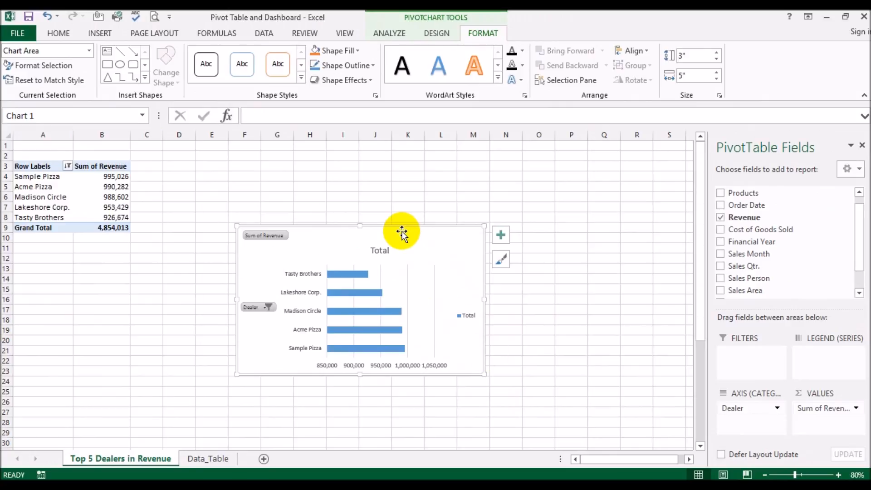
Step: Move the PivotChart up beside the PivotTable and hide all field buttons on it
{"action": "left_click_drag", "start_coordinate": [398, 231], "coordinate": [354, 168]}
{"action": "left_click", "coordinate": [206, 177]}
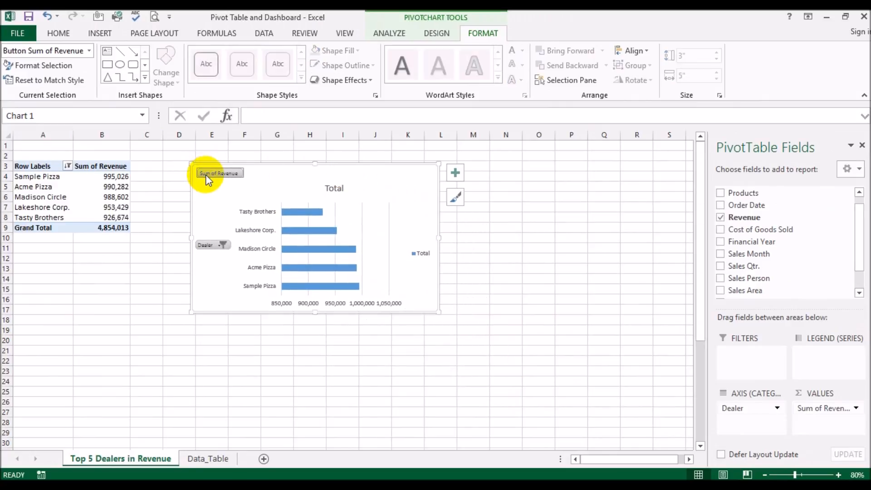
{"action": "right_click", "coordinate": [218, 175]}
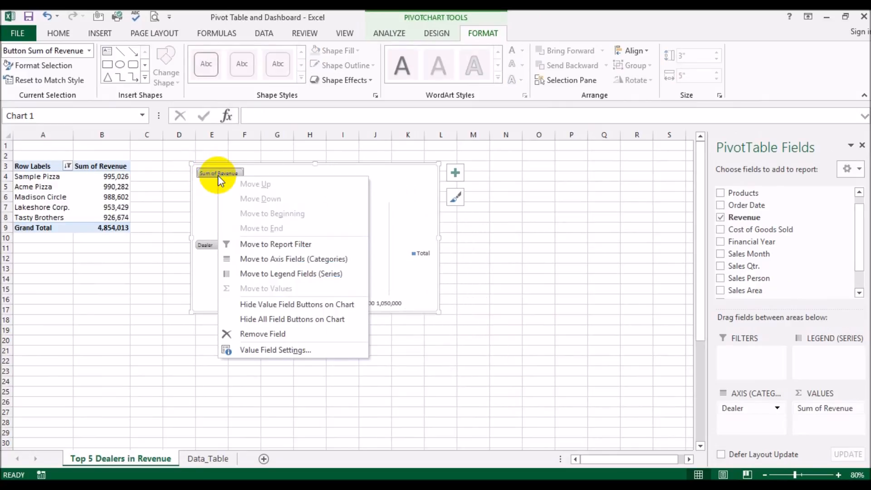
{"action": "left_click", "coordinate": [257, 320]}
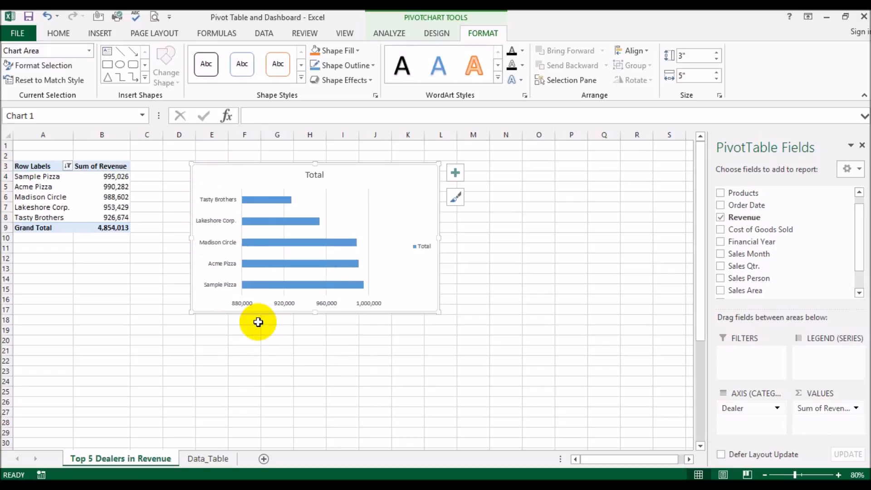
Step: Delete the chart's legend and change the chart title to "Top 5 dealers in terms of revenue"
{"action": "left_click", "coordinate": [423, 249]}
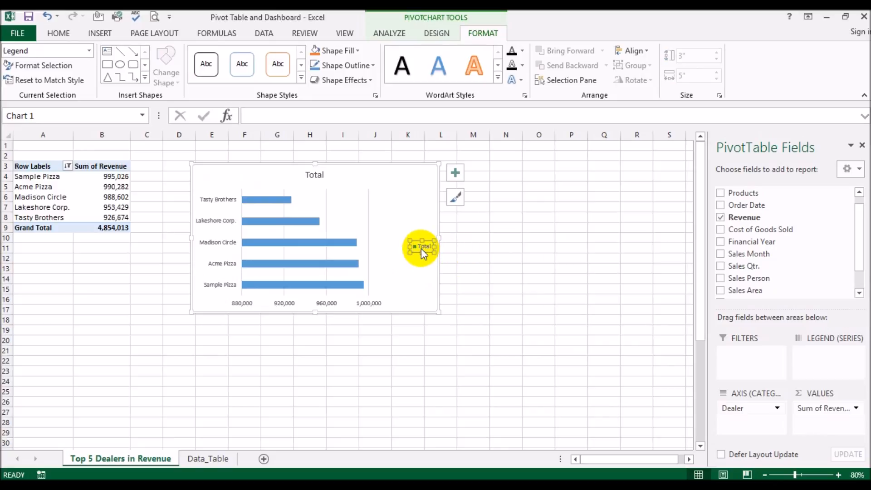
{"action": "key", "text": "Delete"}
{"action": "left_click", "coordinate": [315, 176]}
{"action": "key", "text": "Delete"}
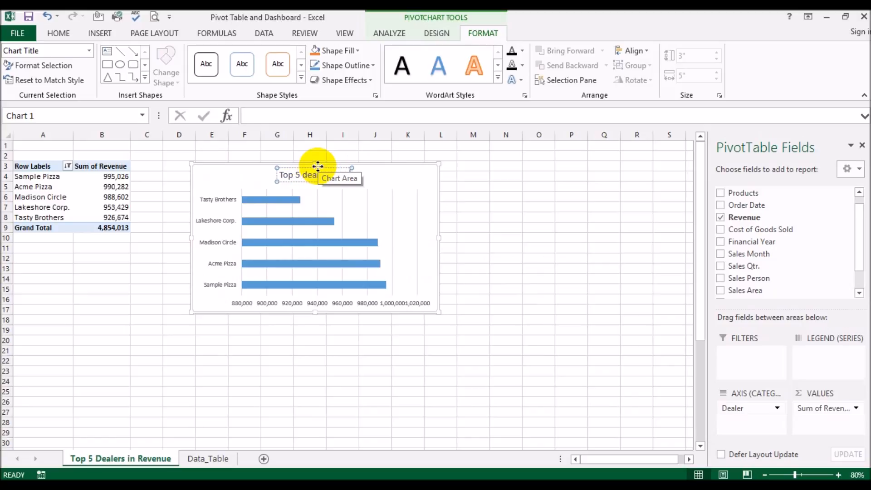
{"action": "type", "text": "of re"}
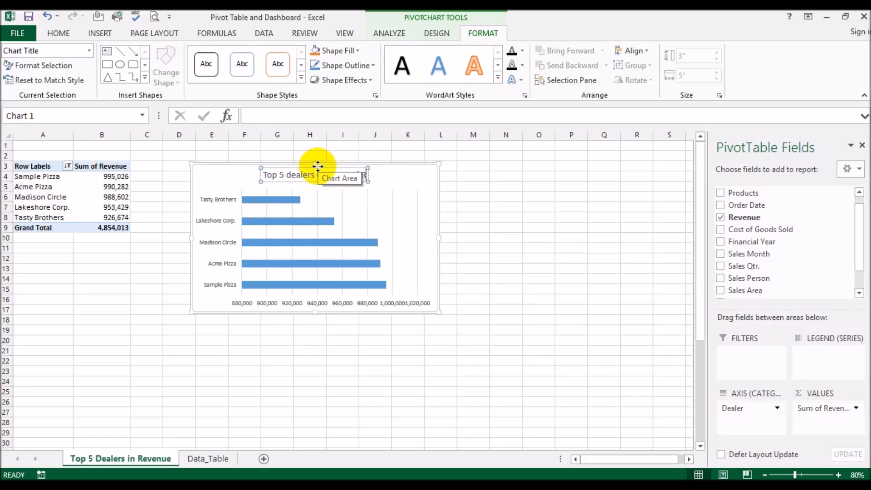
{"action": "type", "text": "ve"}
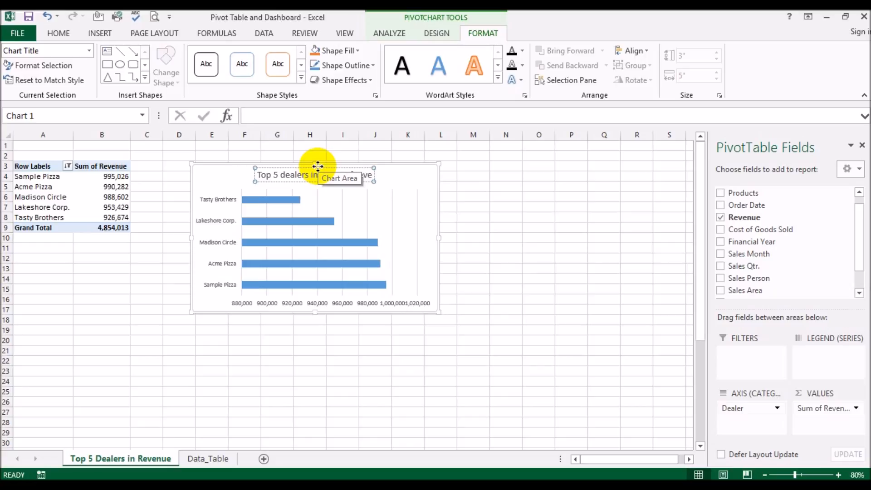
{"action": "type", "text": "nue"}
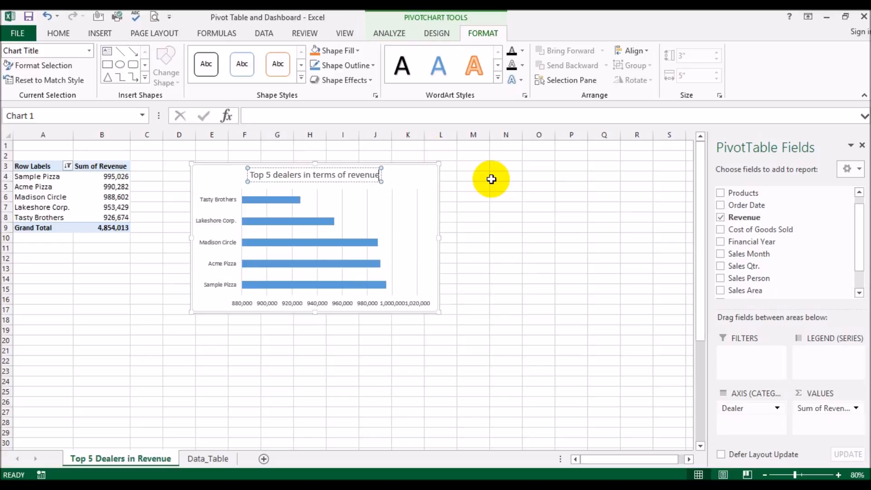
{"action": "left_click", "coordinate": [486, 179]}
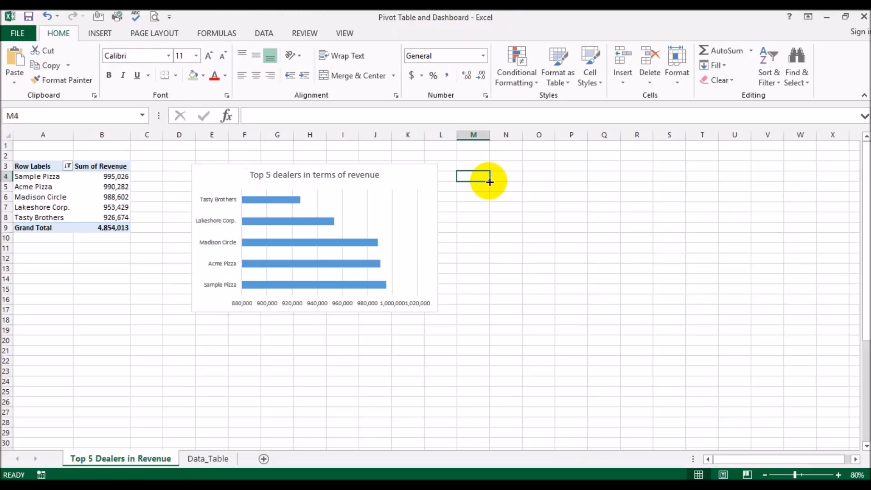
Step: Give the chart area a solid fill and open its fill colour choices
{"action": "left_click", "coordinate": [413, 180]}
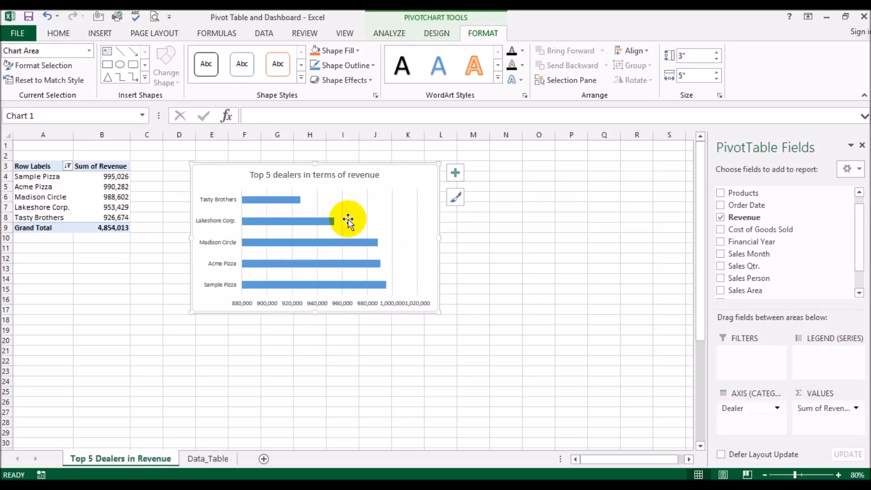
{"action": "right_click", "coordinate": [406, 175]}
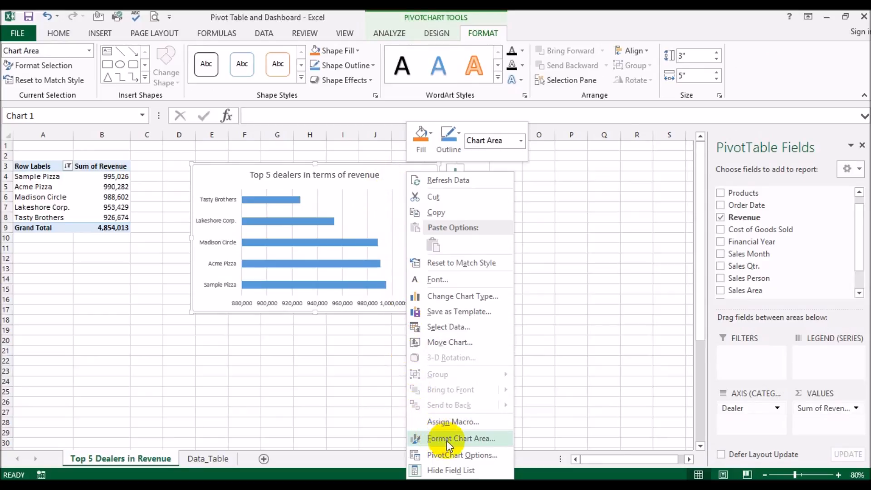
{"action": "left_click", "coordinate": [463, 440]}
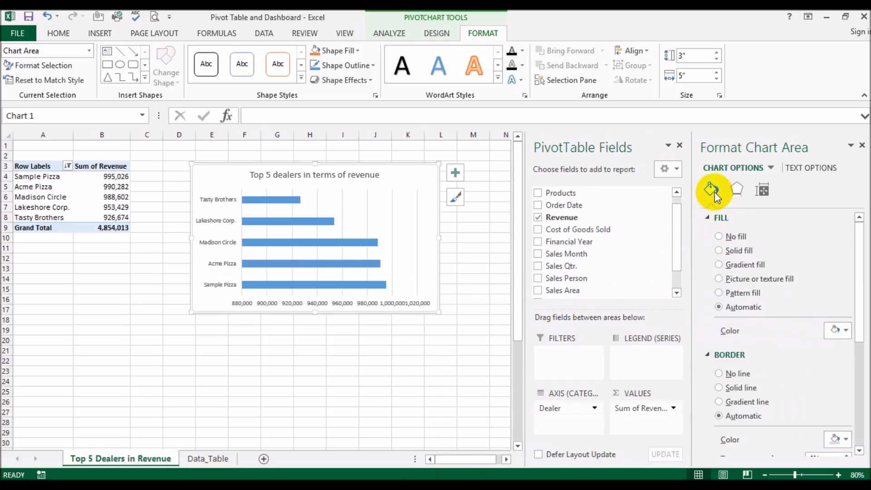
{"action": "left_click", "coordinate": [718, 250]}
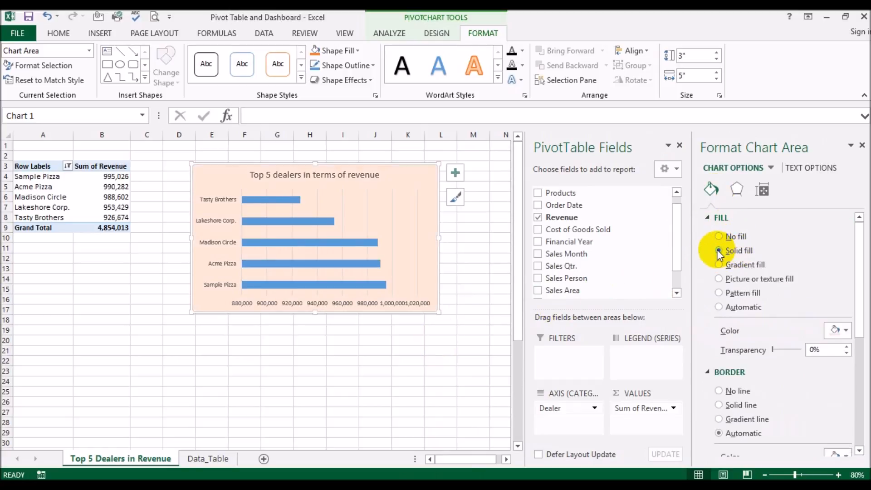
{"action": "left_click", "coordinate": [845, 330]}
{"action": "left_click", "coordinate": [844, 329]}
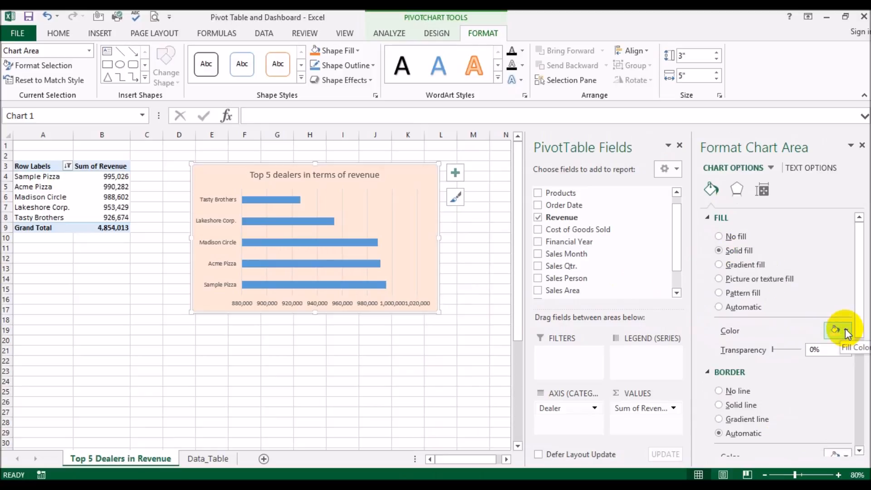